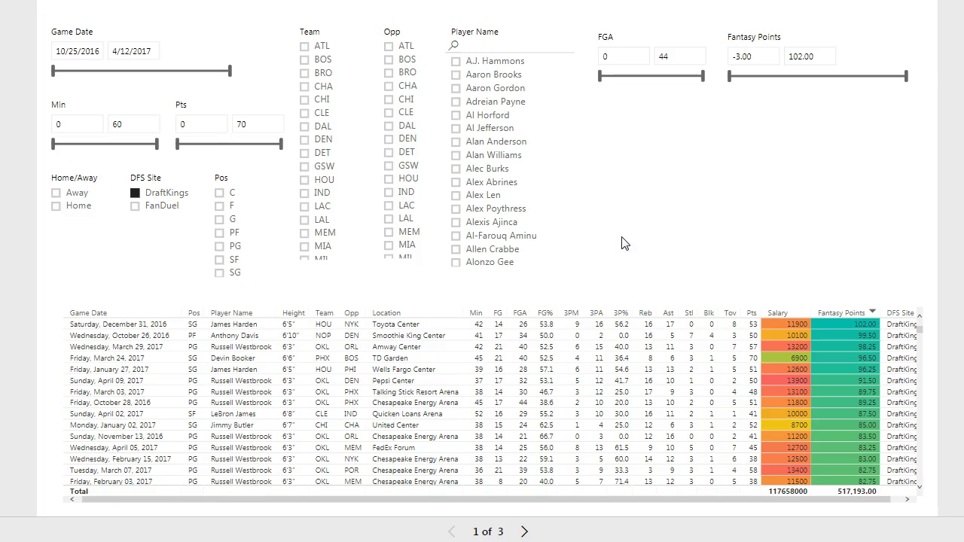
Toggle the site filter between FanDuel and DraftKings, ending on DraftKings-only game logs.
left_click(482, 532)
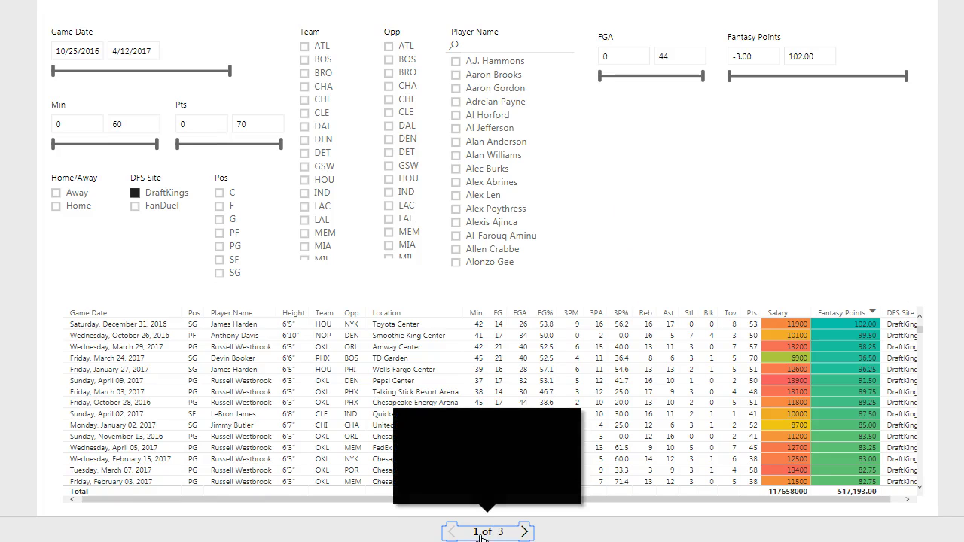
left_click(481, 532)
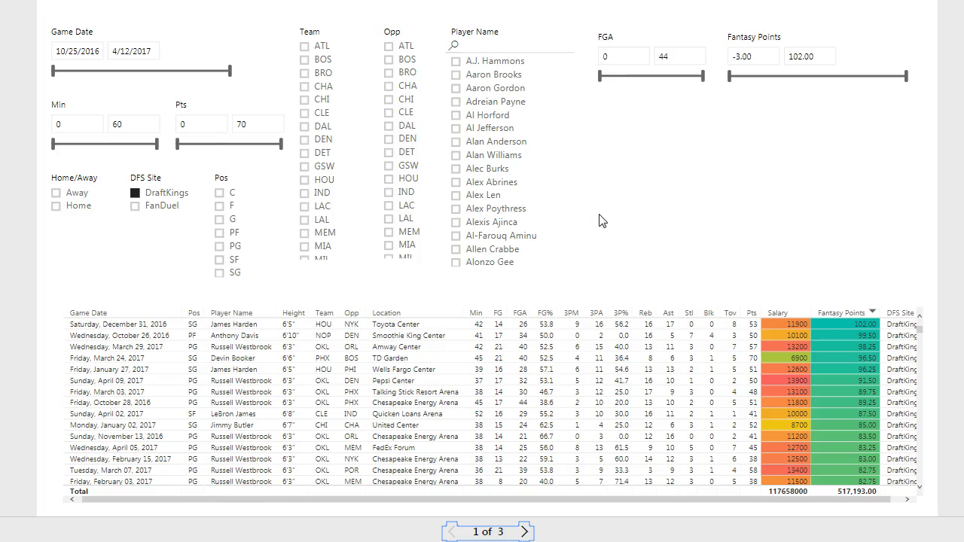
left_click(135, 206)
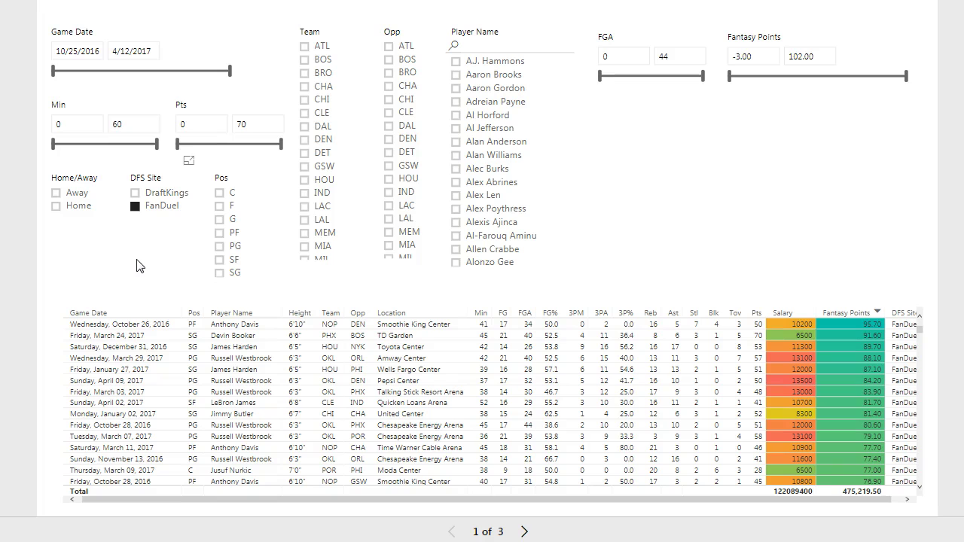
left_click(135, 193)
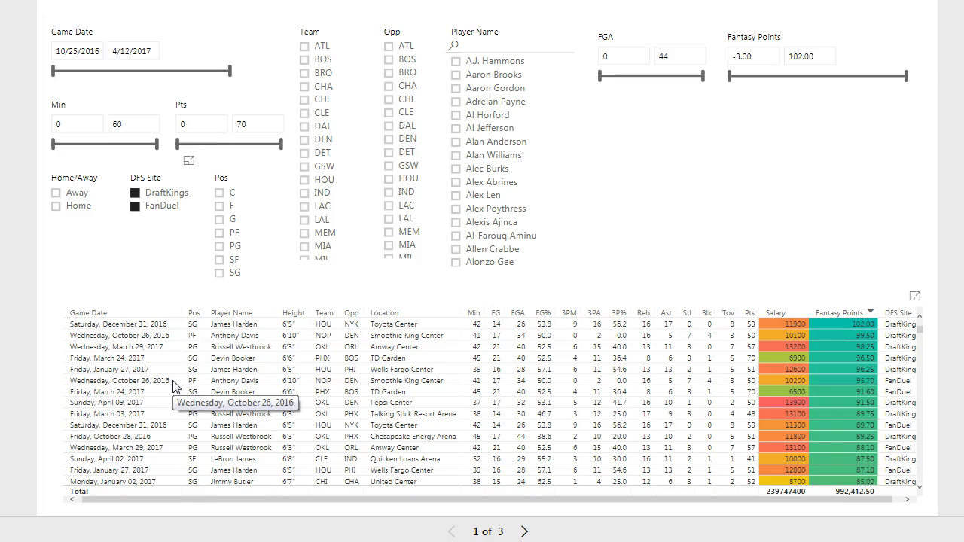
left_click(135, 193)
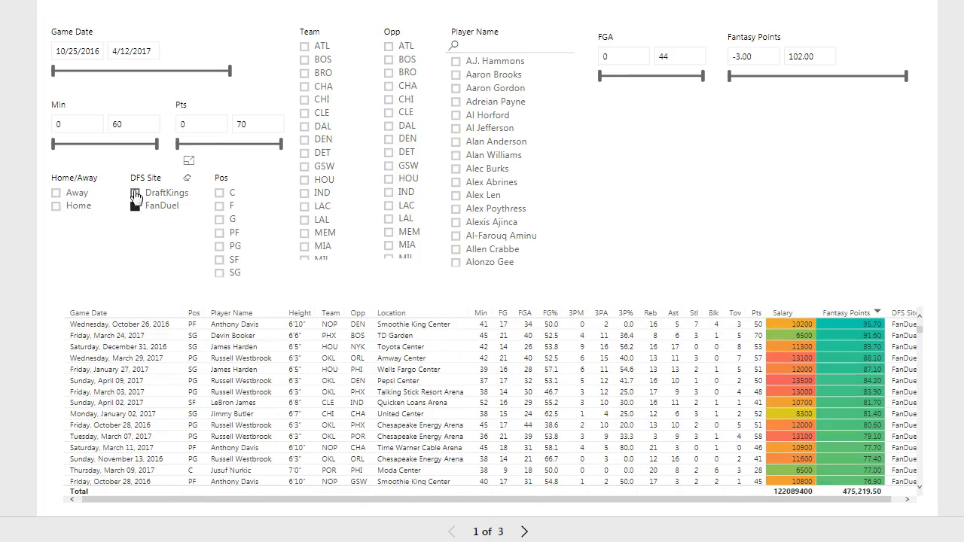
left_click(135, 193)
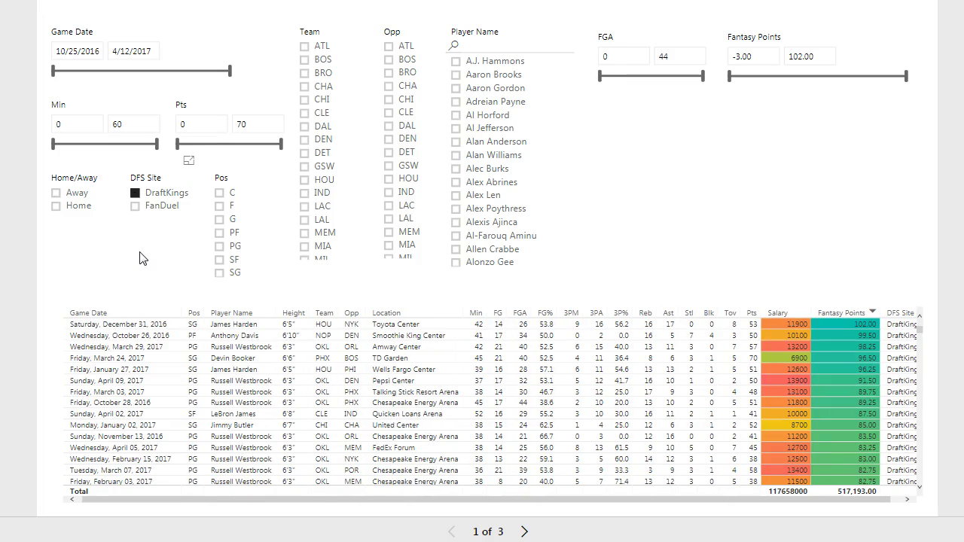
Show only home games for HOU, narrowed to James Harden via a 'harde' search.
left_click(55, 207)
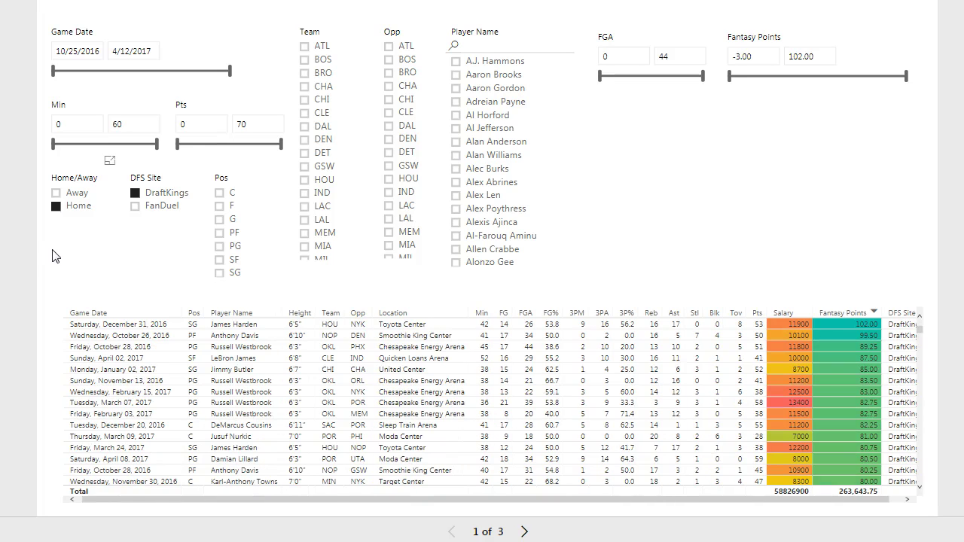
left_click(303, 181)
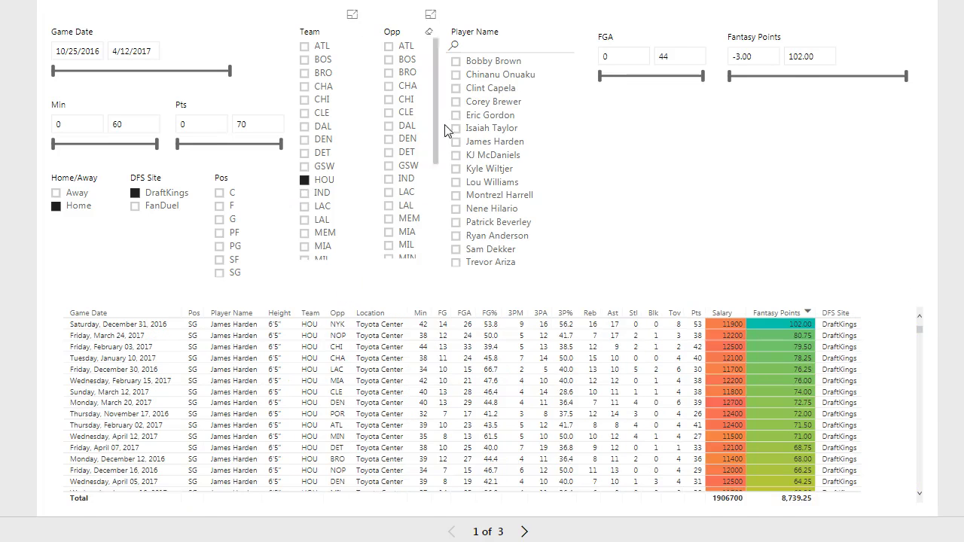
left_click(501, 45)
type("harde")
left_click(455, 62)
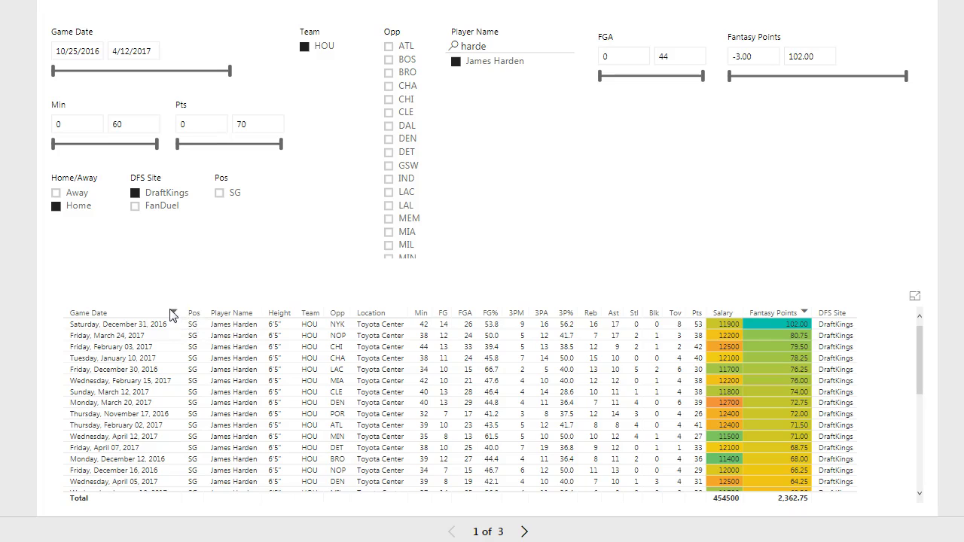
Sort games by Game Date newest first, then clear the HOU and Harden filters.
left_click(172, 315)
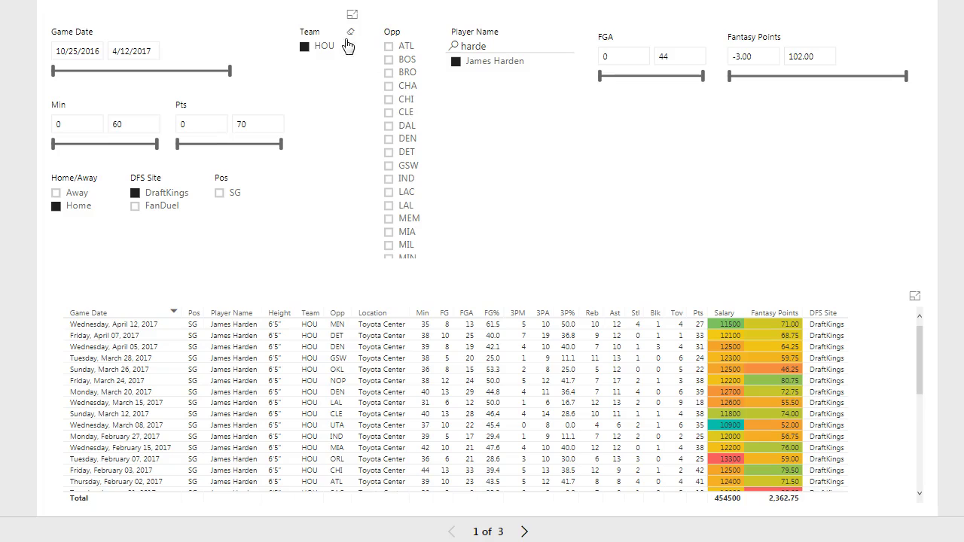
left_click(350, 34)
left_click(564, 31)
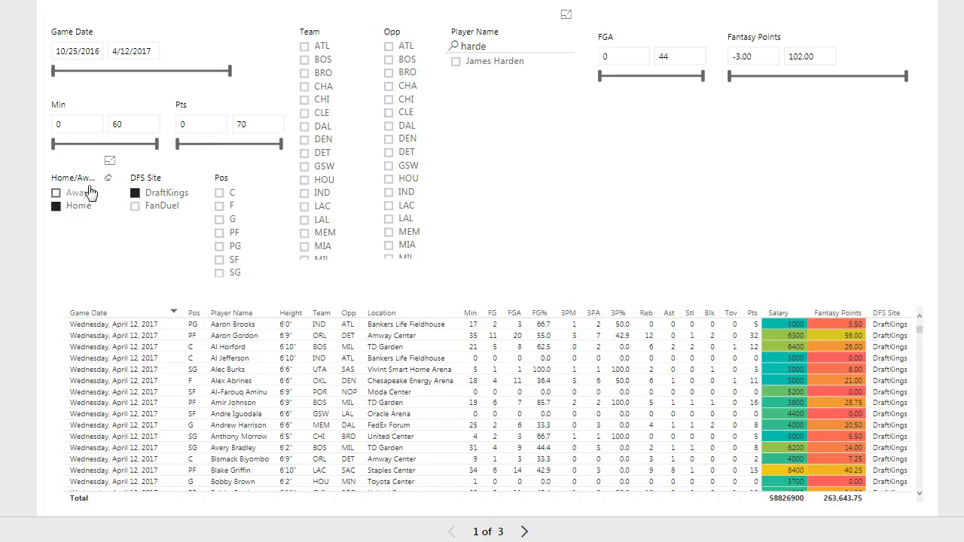
Include away games, start dates at 3/20/2017, rank by Fantasy Points, and clear the 'harde' search.
left_click(108, 179)
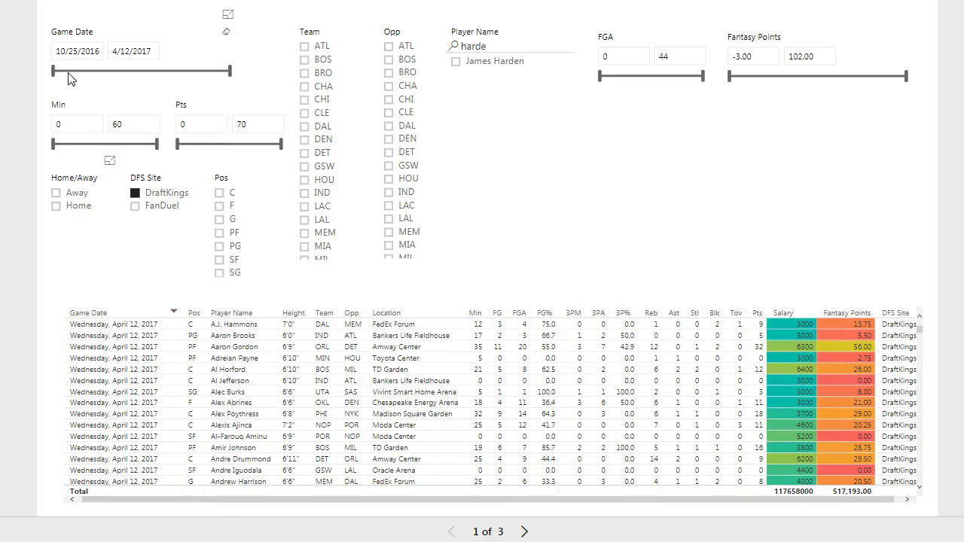
left_click_drag(57, 75, 208, 75)
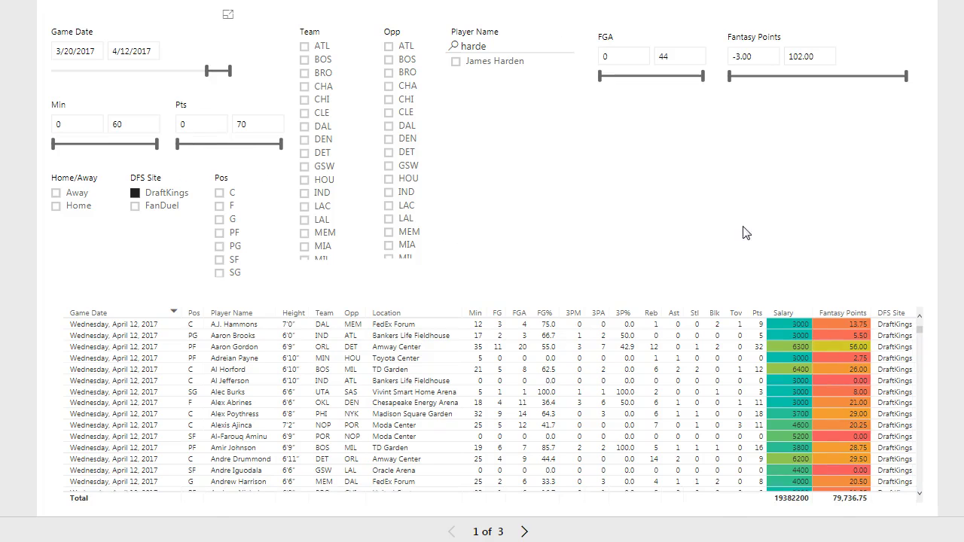
left_click(862, 312)
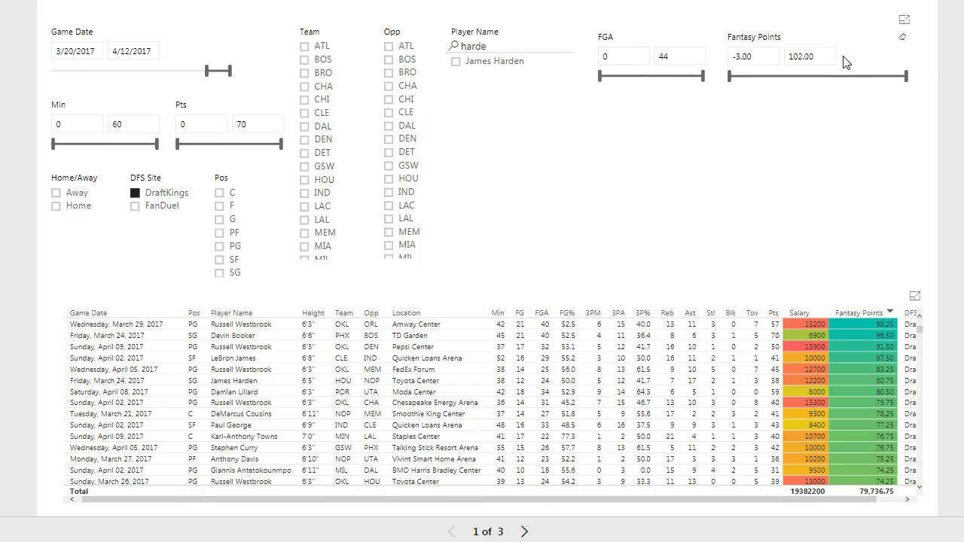
double_click(522, 41)
key("BackSpace")
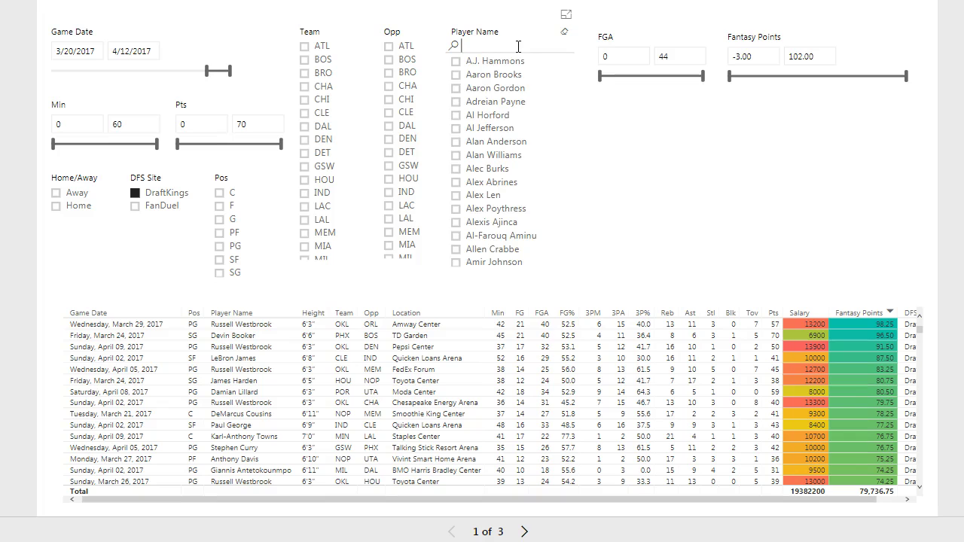
Set Game Date to 12/15/2016–2/4/2017, show only PG games against LAL, newest first.
left_click_drag(207, 71, 108, 78)
left_click_drag(230, 71, 164, 78)
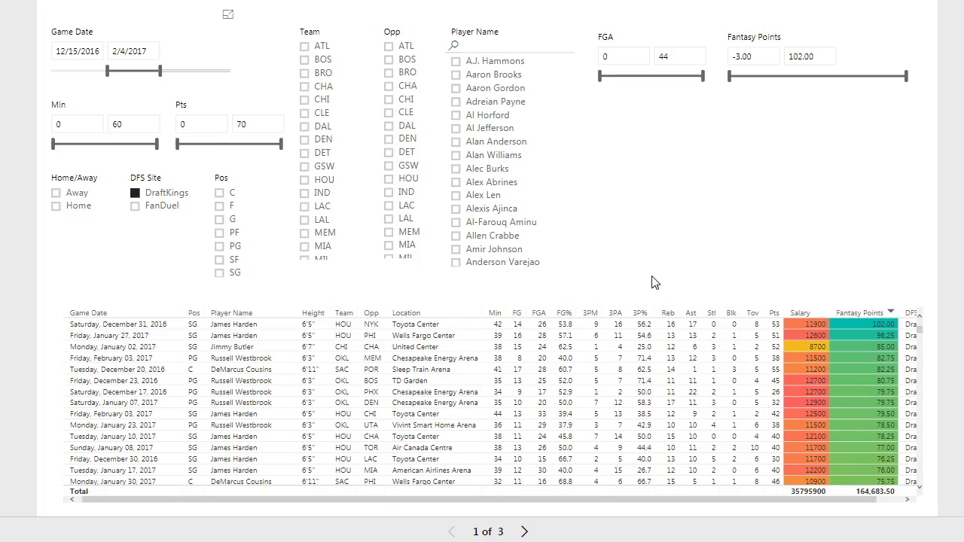
left_click(388, 218)
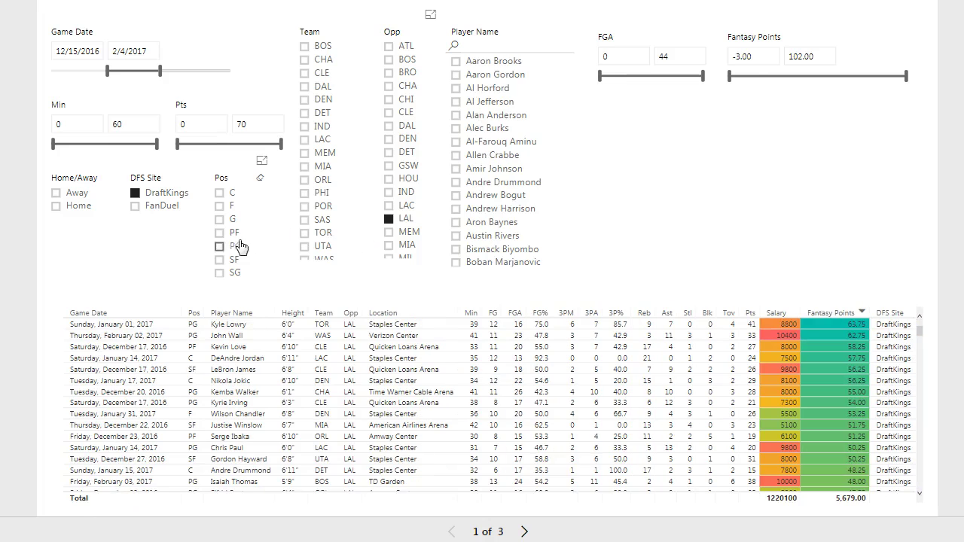
left_click(219, 247)
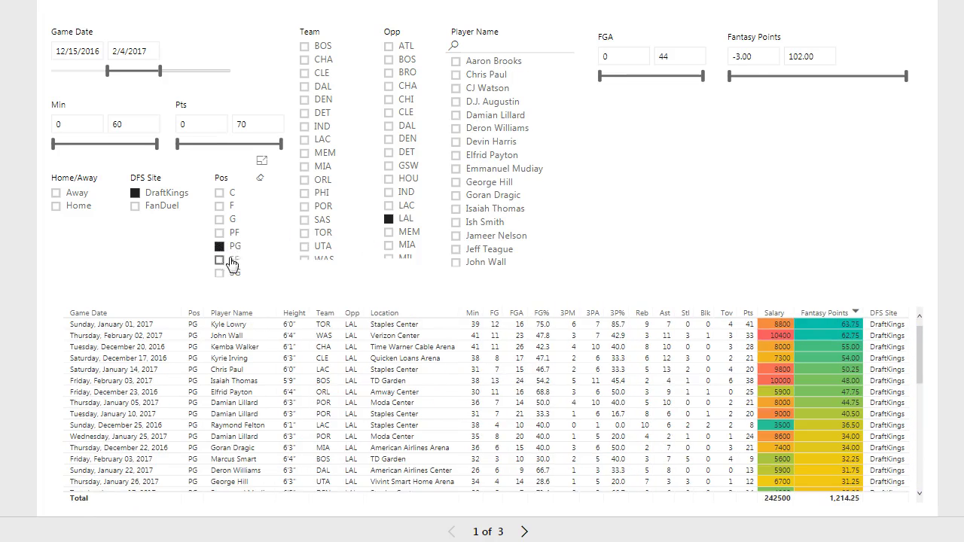
left_click(171, 315)
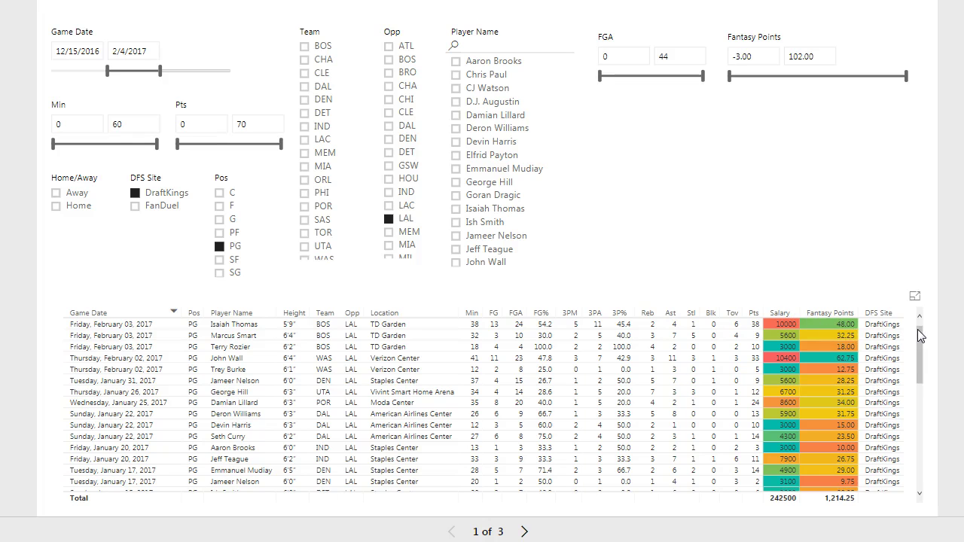
Require a minimum of 20 minutes played and 10 field-goal attempts.
left_click_drag(917, 330, 915, 301)
left_click(58, 123)
type("20")
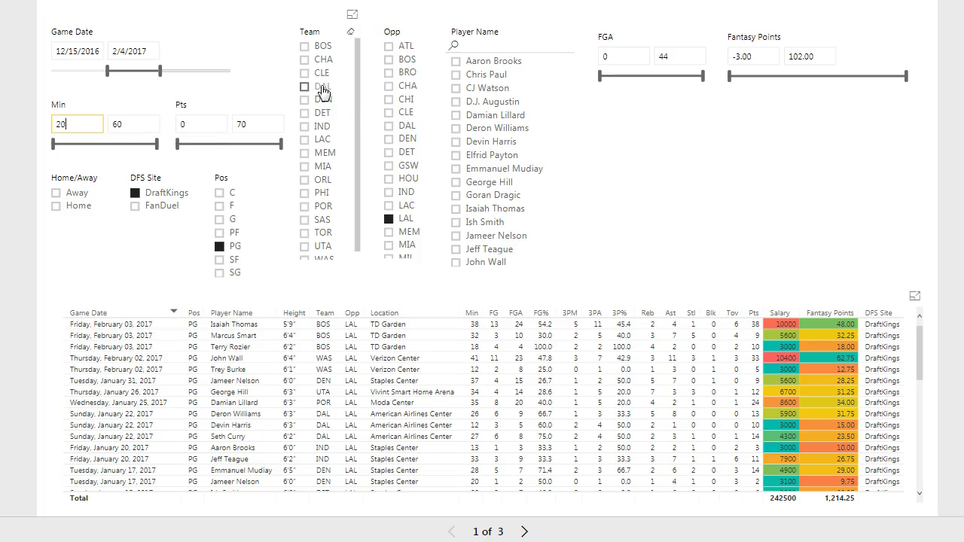
key("Return")
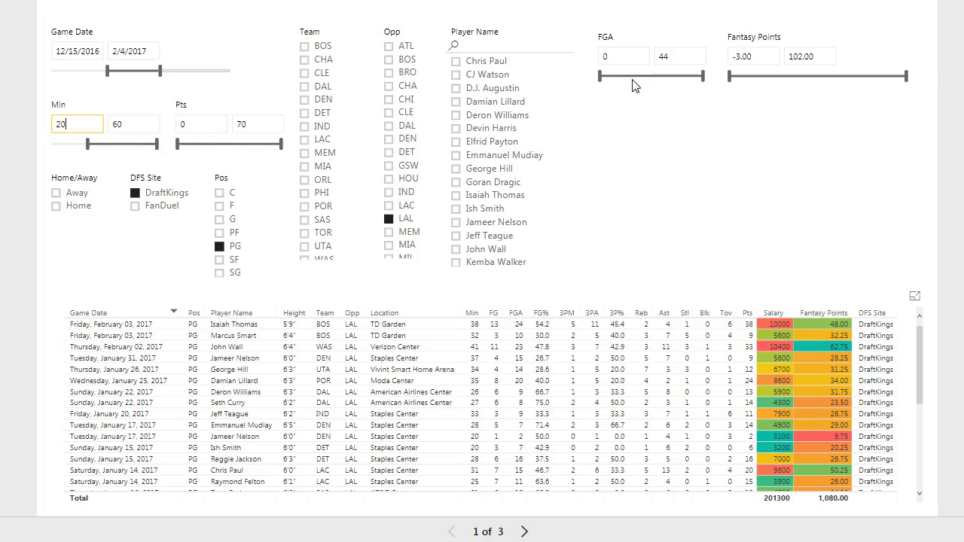
left_click(635, 57)
type("10")
left_click(698, 208)
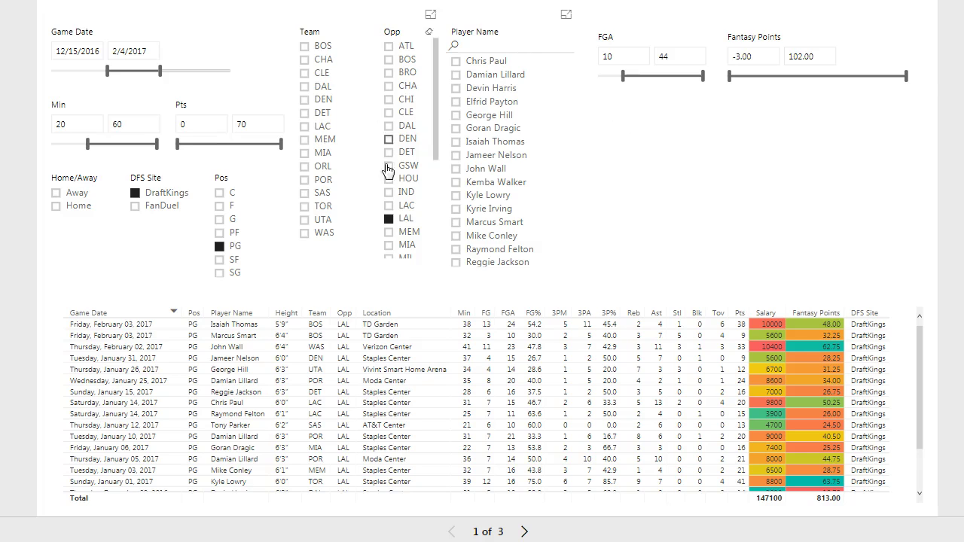
Clear the LAL opponent, PG position, minutes and field-goal attempts filters.
left_click(428, 32)
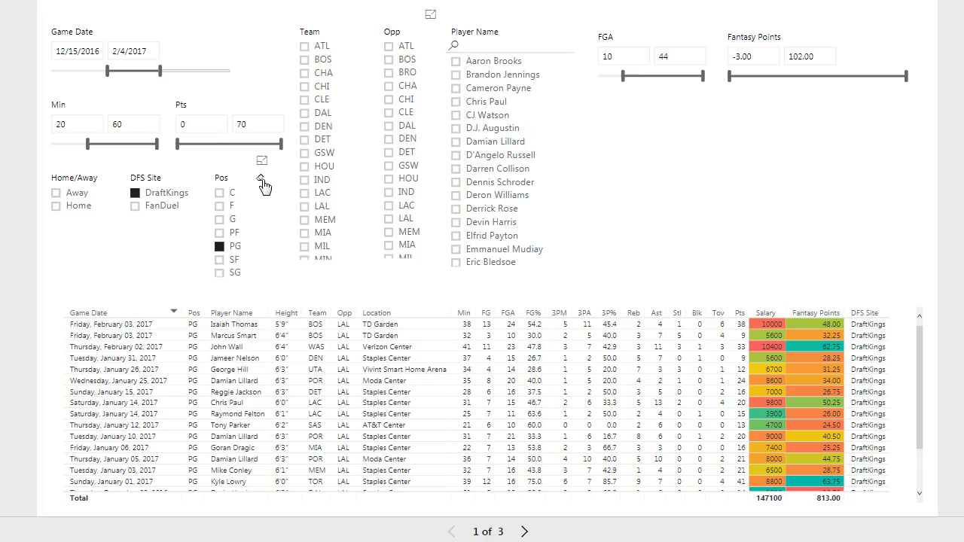
left_click(263, 179)
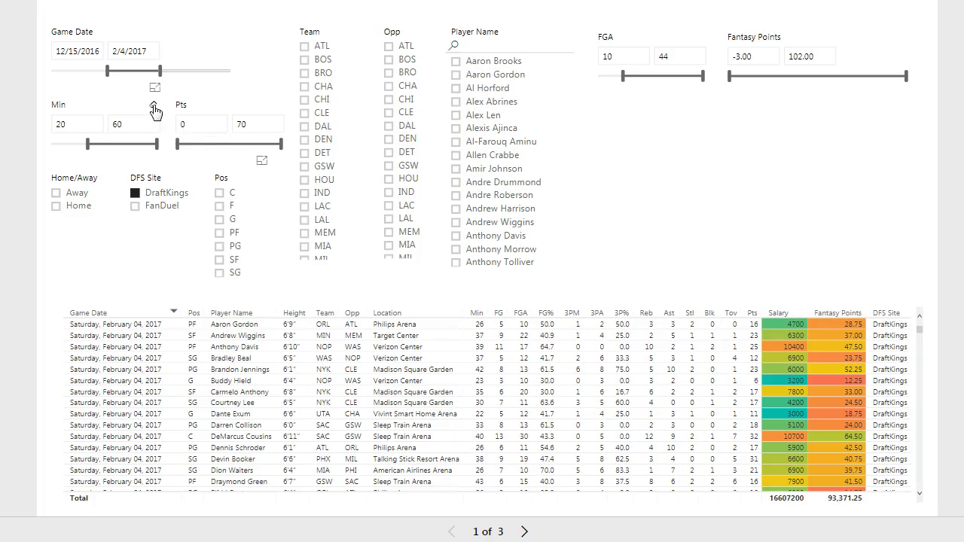
left_click(152, 105)
left_click(699, 36)
Look up players by searching 'russ' and then 'bever' in Player Name.
left_click(473, 43)
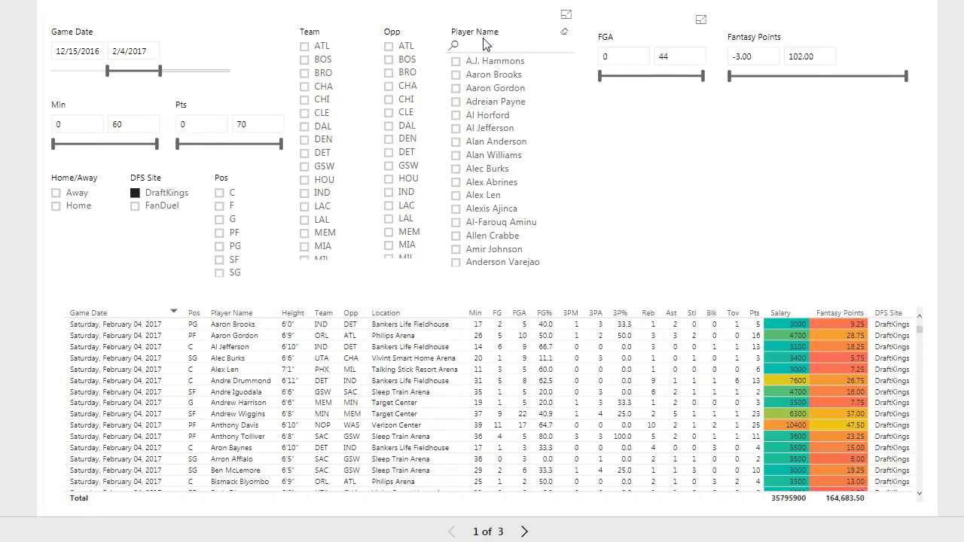
type("russ")
left_click(456, 89)
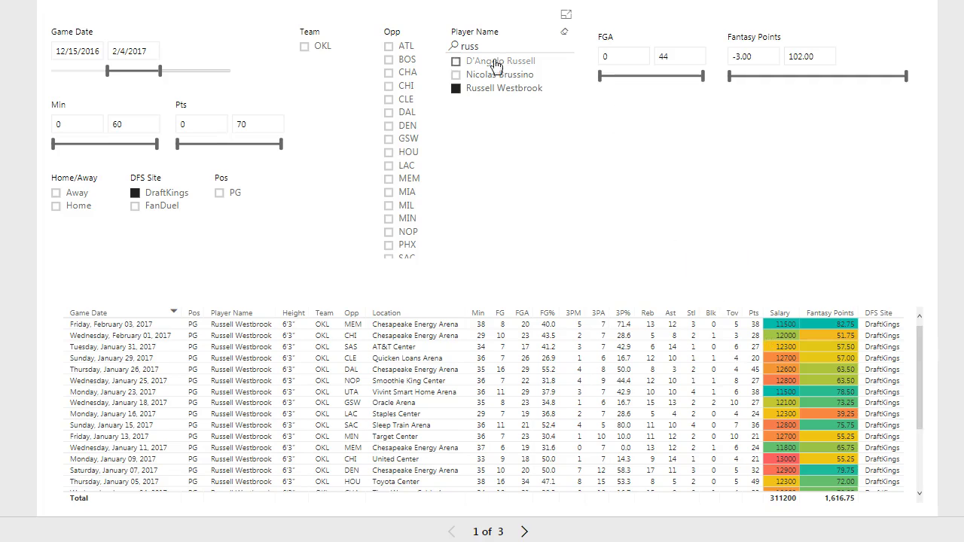
left_click_drag(493, 46, 459, 47)
type("bever")
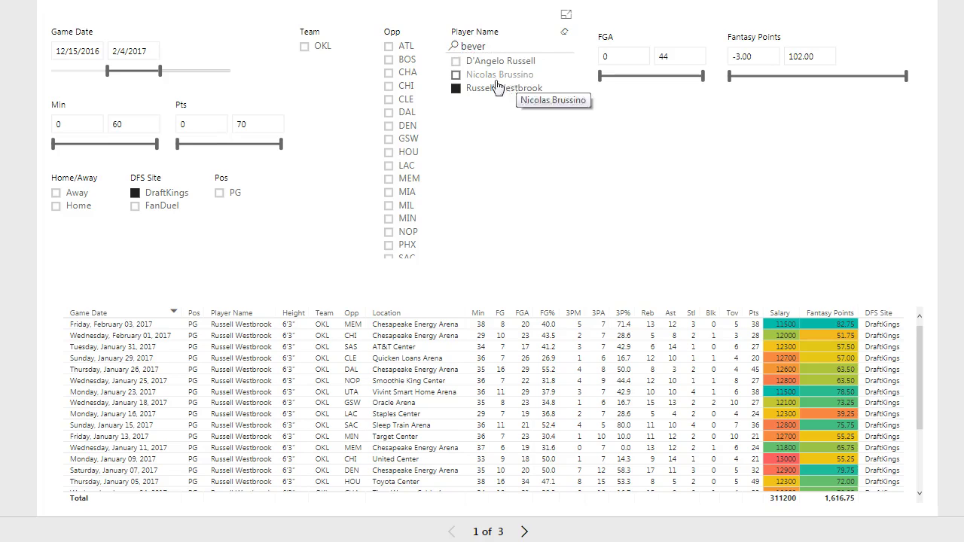
left_click(456, 61)
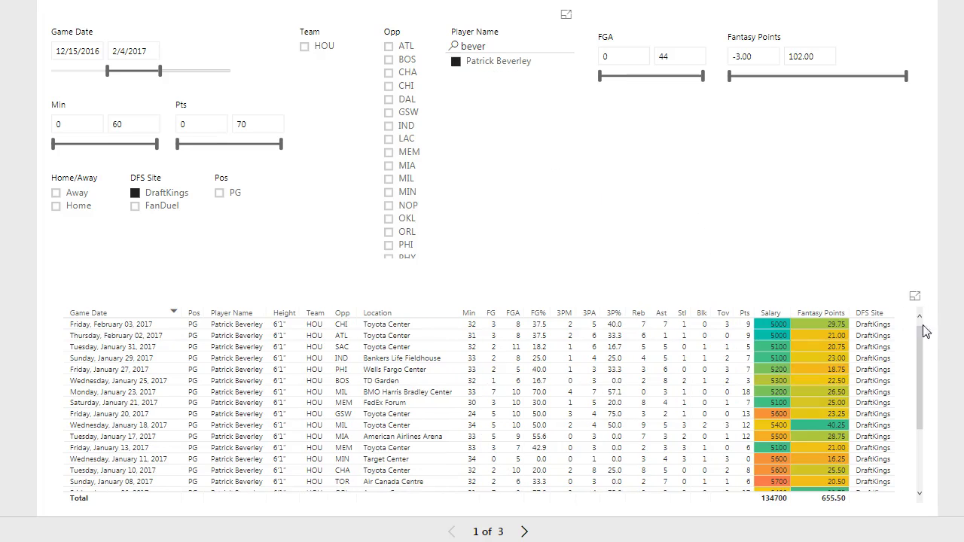
Set the minimum minutes to 32 and clear the player filter to show everyone.
left_click_drag(921, 331, 917, 306)
left_click_drag(53, 143, 77, 143)
left_click(85, 118)
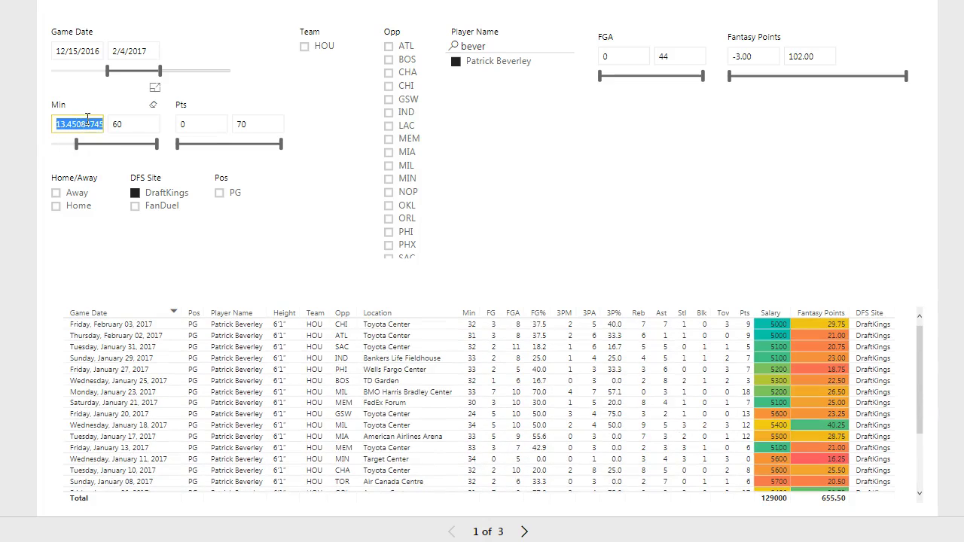
type("32")
left_click(230, 251)
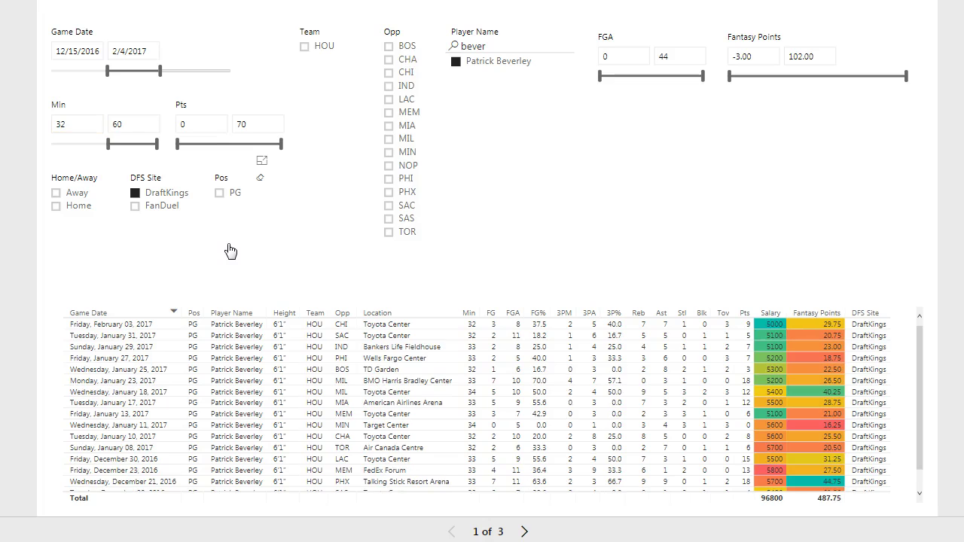
mouse_move(922, 328)
left_mouse_down()
mouse_move(927, 379)
mouse_move(929, 322)
left_mouse_up()
left_click(561, 34)
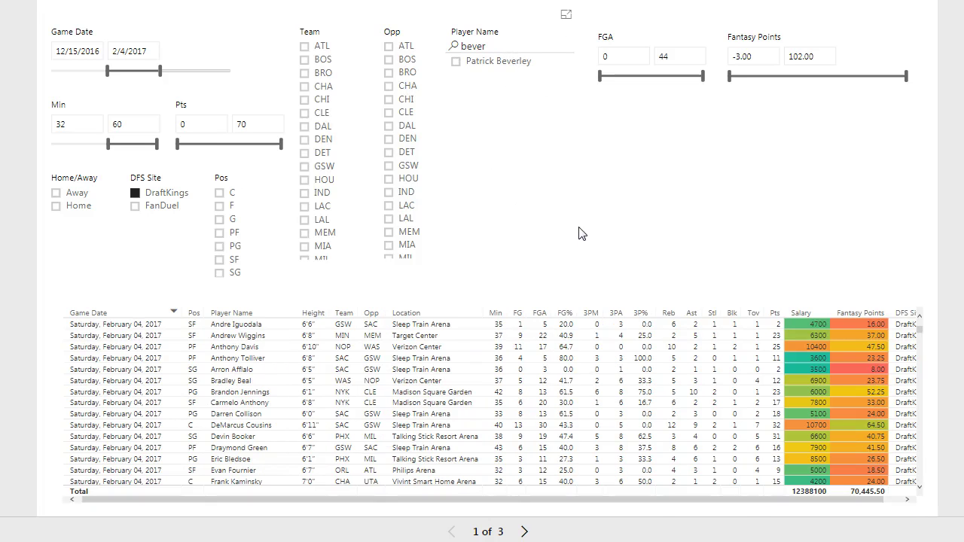
mouse_move(497, 532)
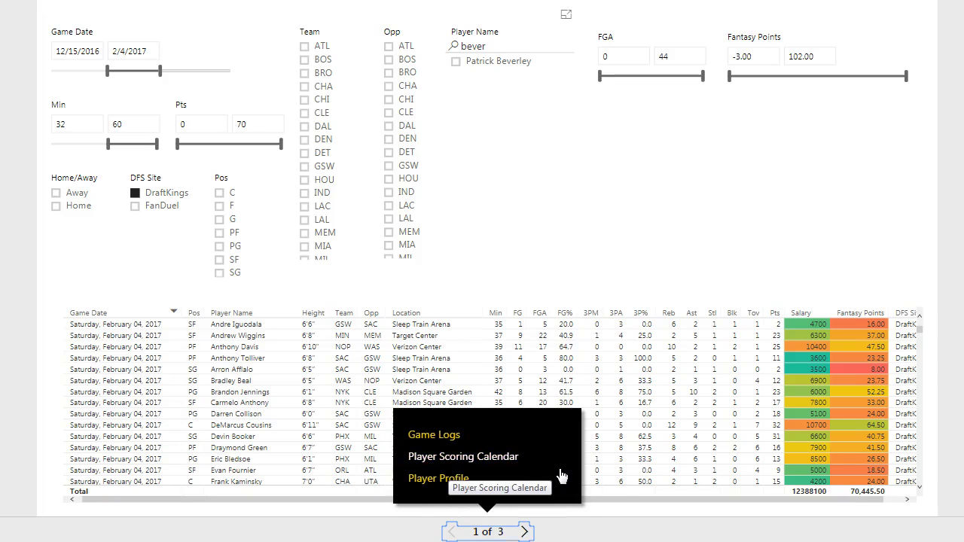
Move through the Player Scoring Calendar page to the player profile page.
left_click(475, 457)
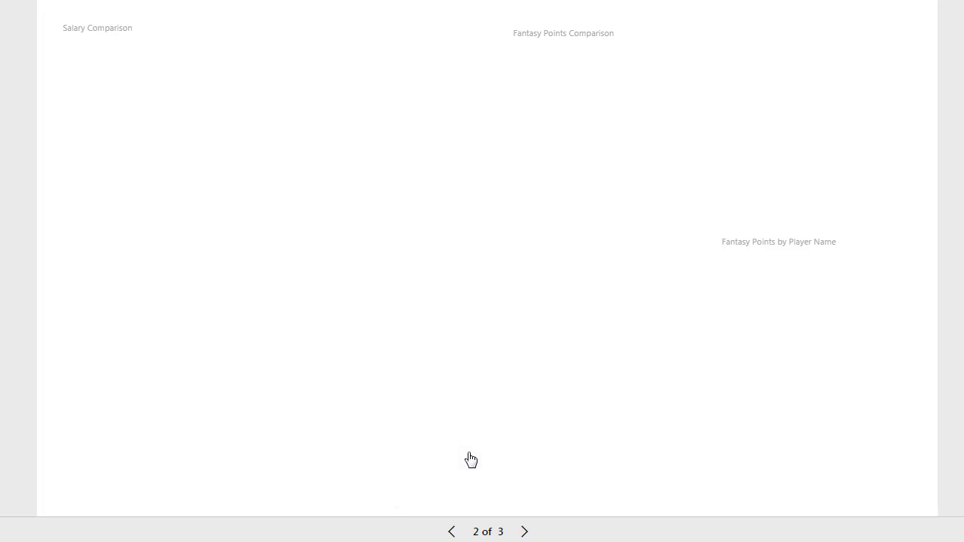
mouse_move(495, 533)
left_click(448, 482)
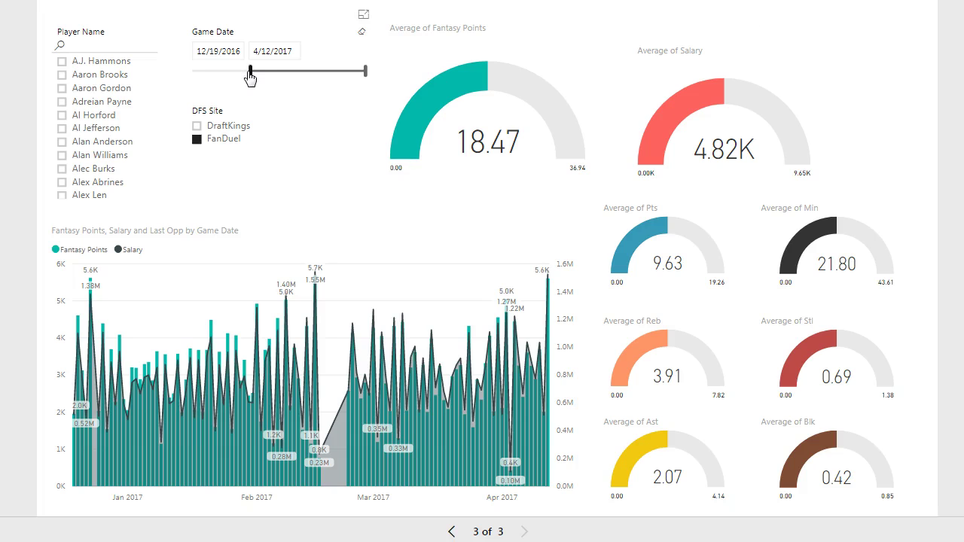
Extend the date range back to 10/25/2016 and select the matching player's profile.
left_click_drag(250, 71, 176, 89)
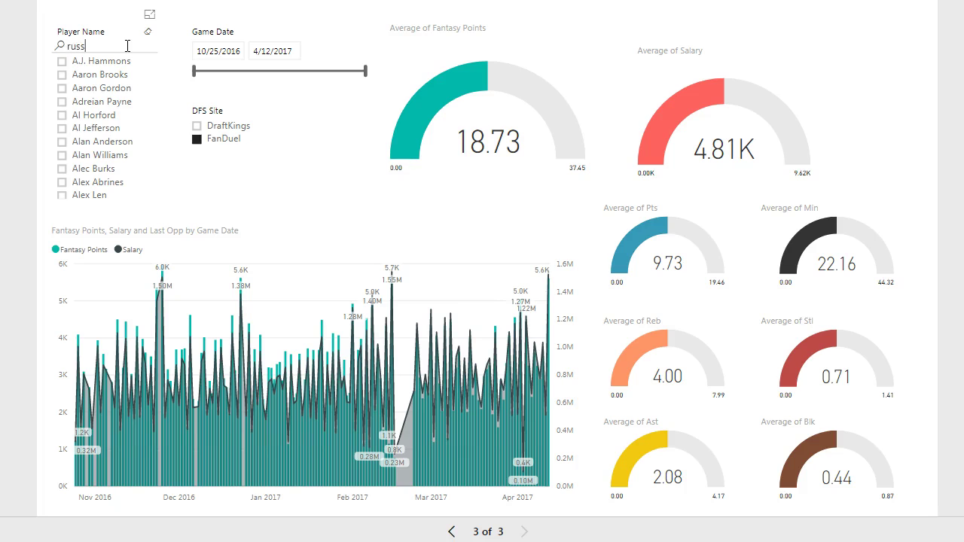
left_click(61, 88)
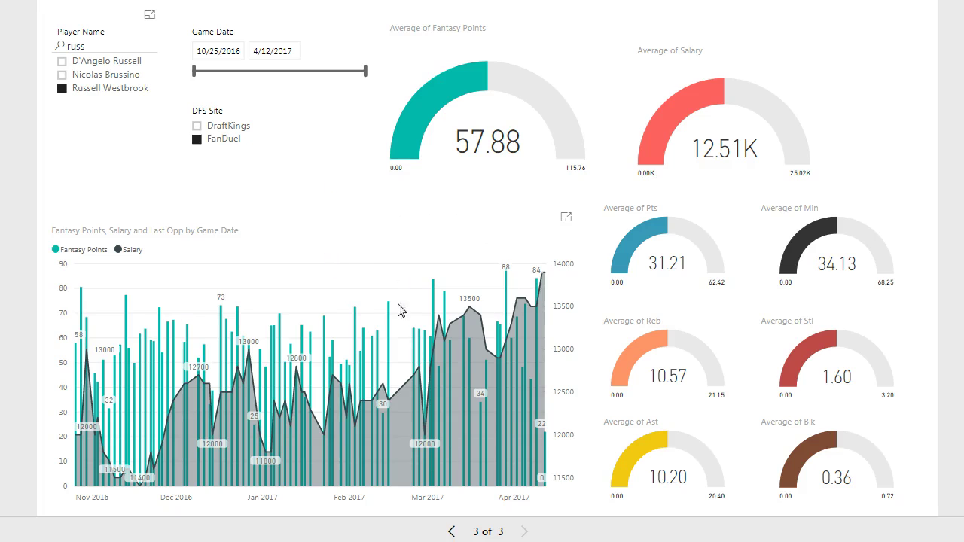
mouse_move(390, 313)
mouse_move(295, 461)
Try January–3/9/2017 and 12/6–12/27/2016 ranges, settling on 2/15/2017–4/12/2017.
left_click_drag(196, 71, 299, 72)
left_click_drag(365, 72, 332, 72)
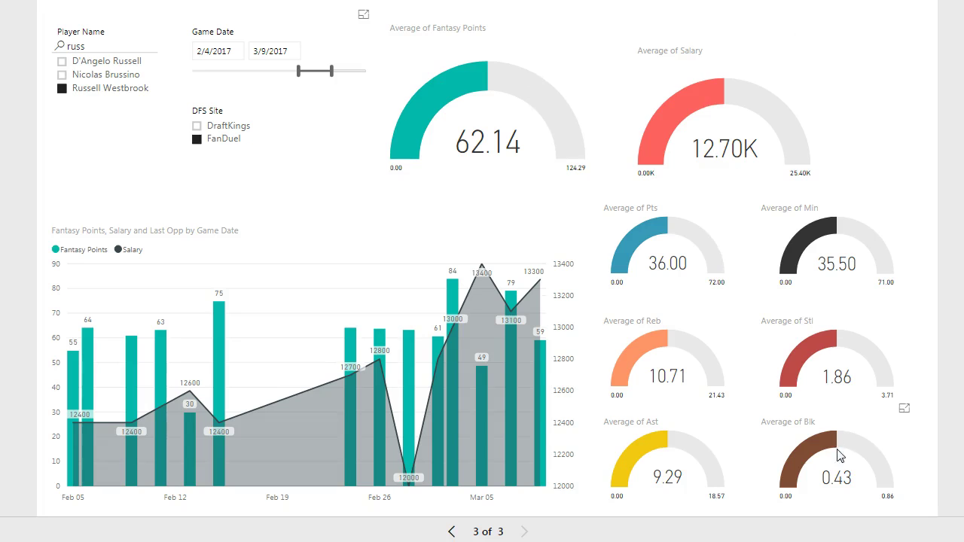
mouse_move(844, 489)
left_click_drag(301, 72, 239, 78)
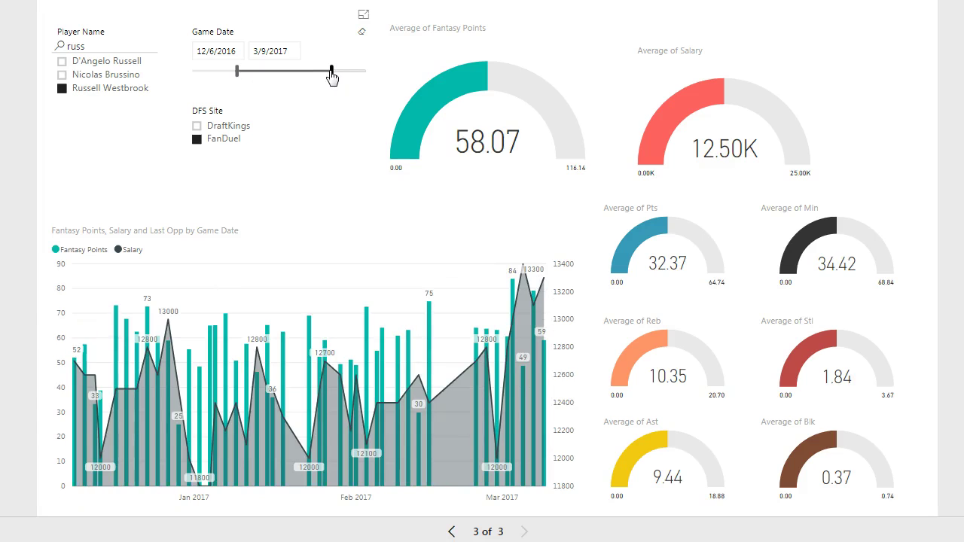
left_click_drag(331, 72, 259, 74)
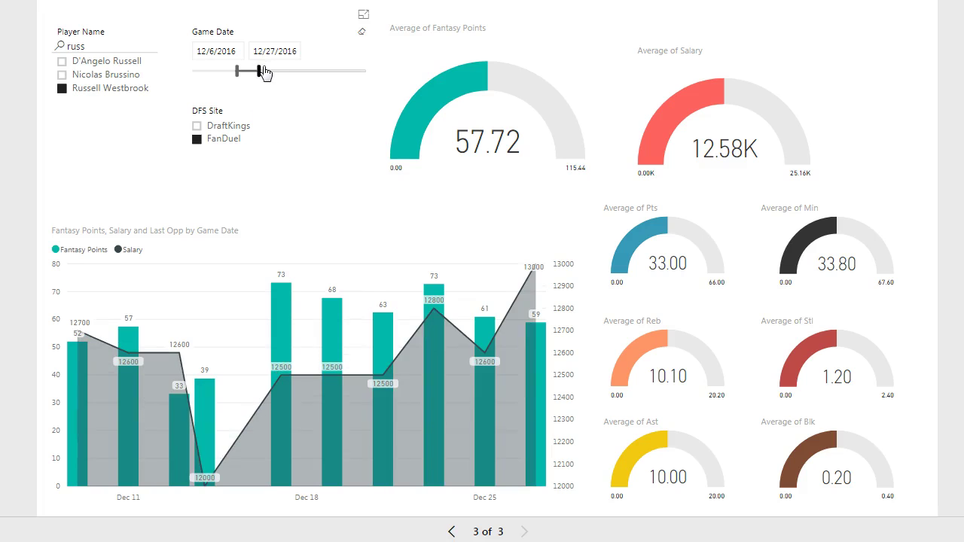
left_click_drag(263, 73, 387, 86)
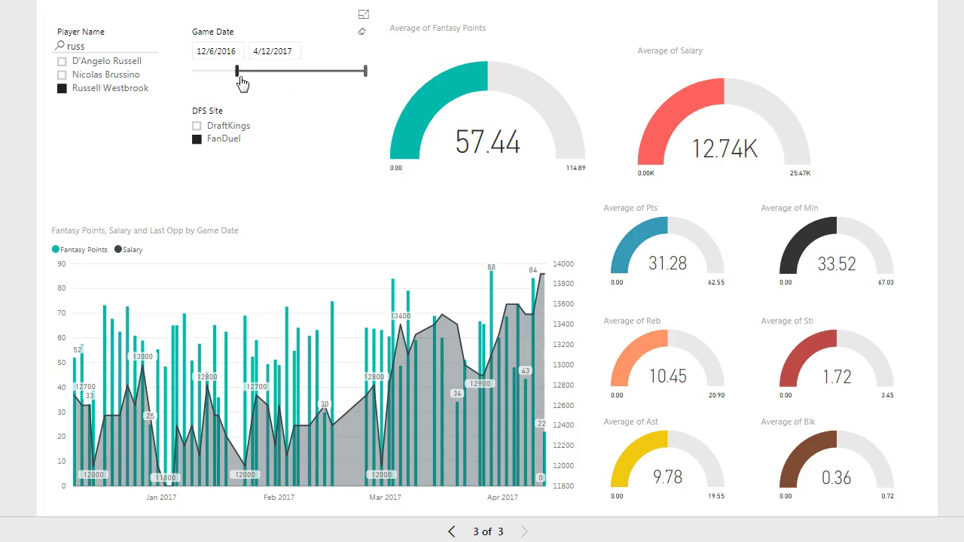
left_click_drag(239, 74, 312, 88)
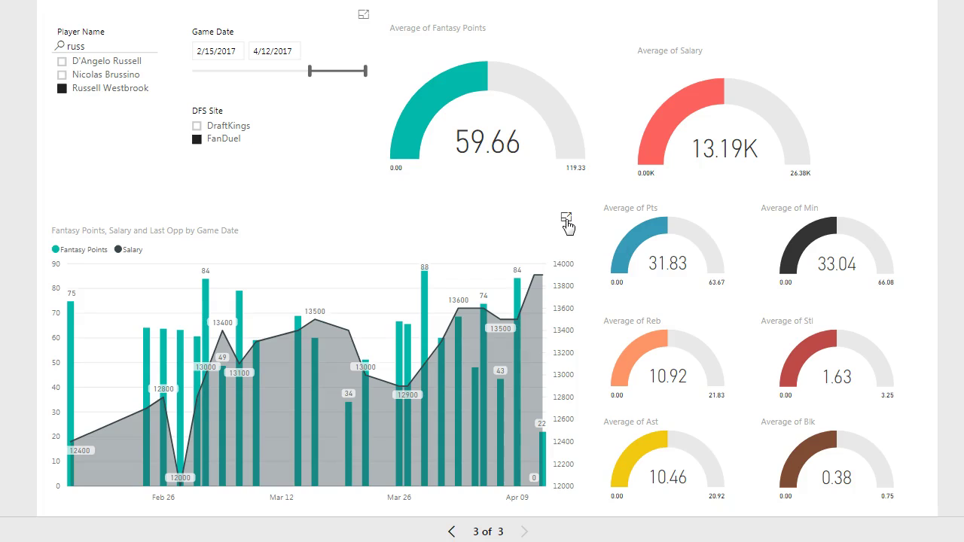
Show the fantasy points and salary trend chart in Focus mode.
left_click(566, 220)
Go back to the Salary Comparison / Fantasy Points Comparison report page.
left_click(451, 532)
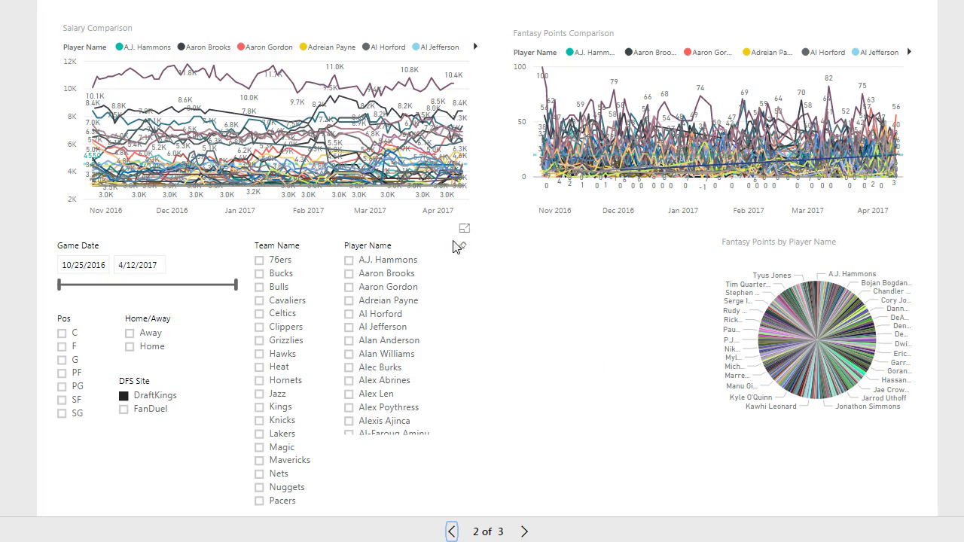
Select Dario Saric in the Player Name list and move the Game Date start later.
scroll(435, 311, "down", 3)
left_click_drag(468, 294, 486, 361)
scroll(430, 376, "down", 3)
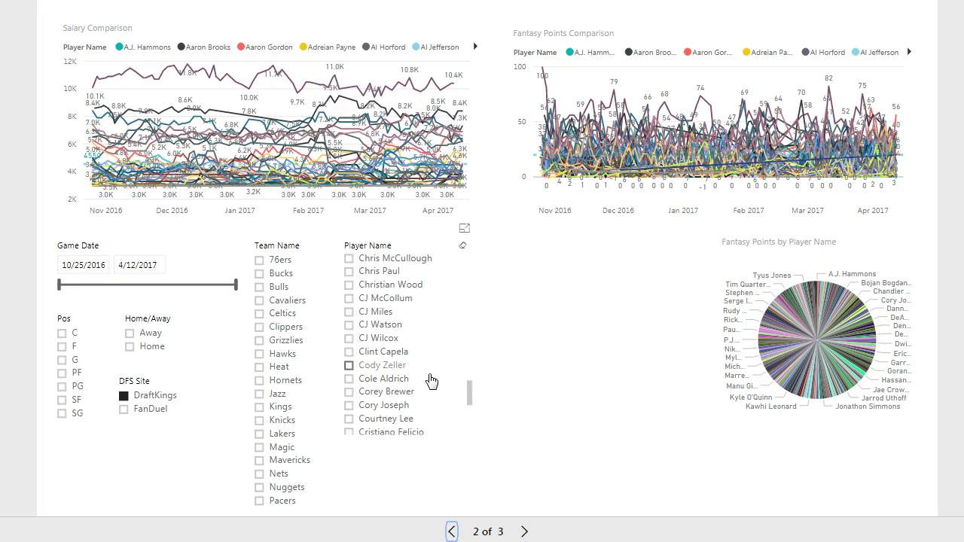
scroll(432, 343, "down", 2)
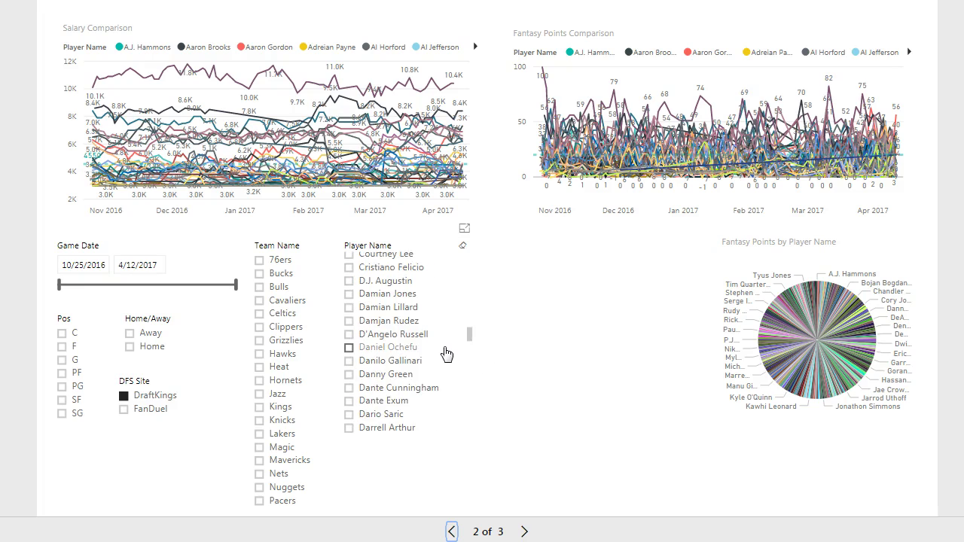
left_click(348, 415)
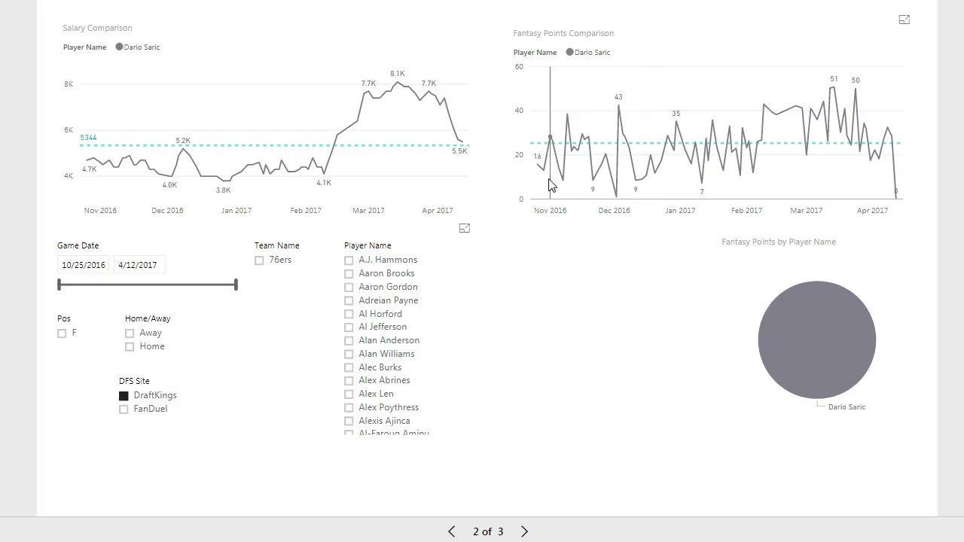
mouse_move(549, 185)
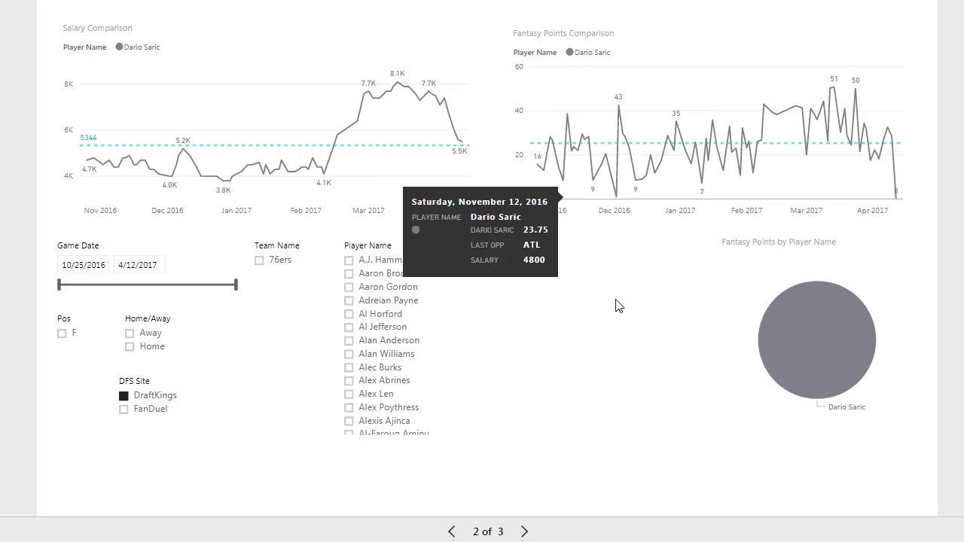
mouse_move(60, 284)
left_mouse_down()
mouse_move(163, 287)
mouse_move(60, 288)
left_mouse_up()
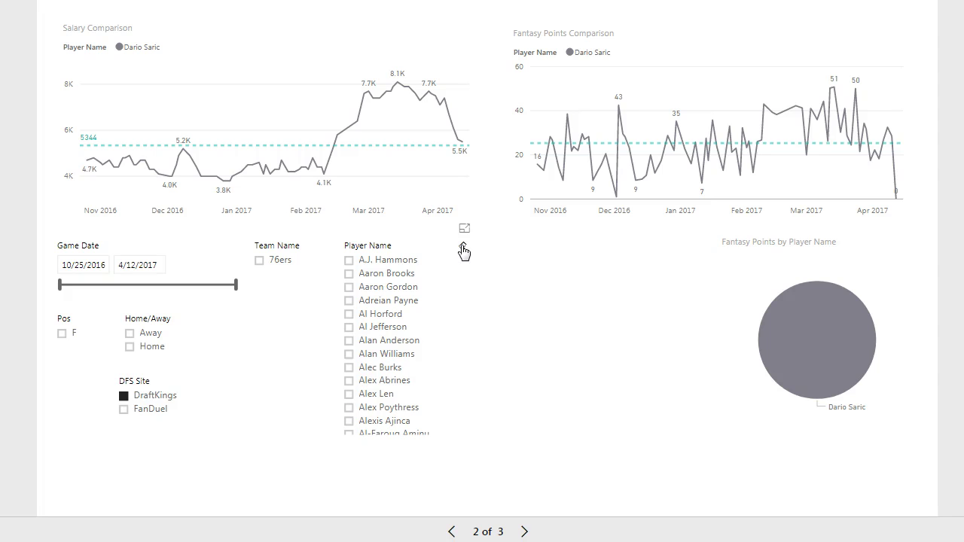
Clear the selected player, filter Team Name to 76ers, and set the start date to 3/1/2017.
left_click(462, 246)
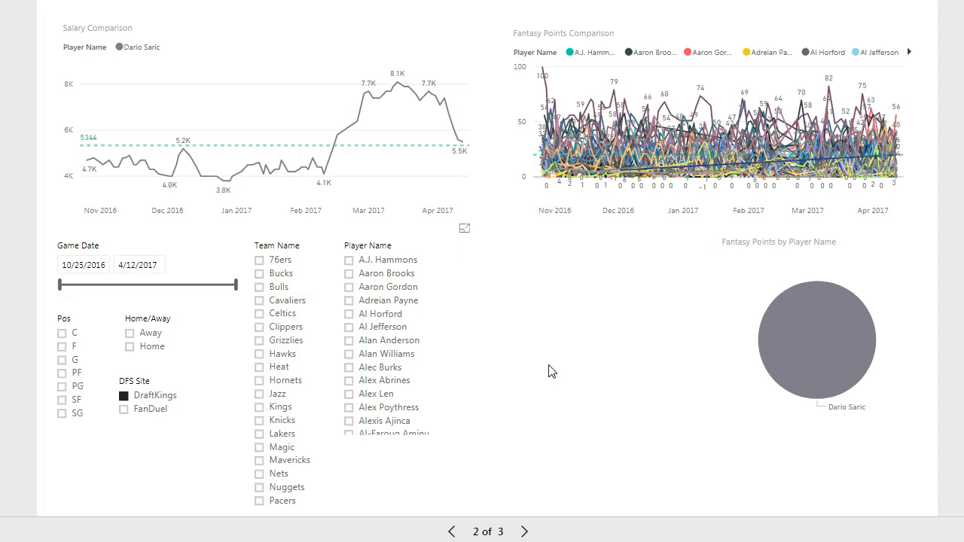
left_click(259, 260)
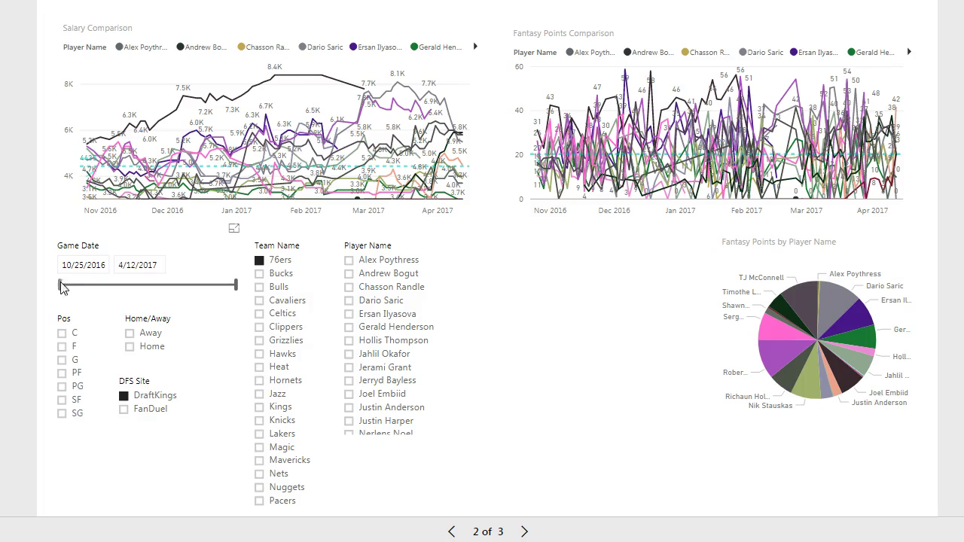
left_click(76, 265)
left_click(259, 291)
left_click(258, 290)
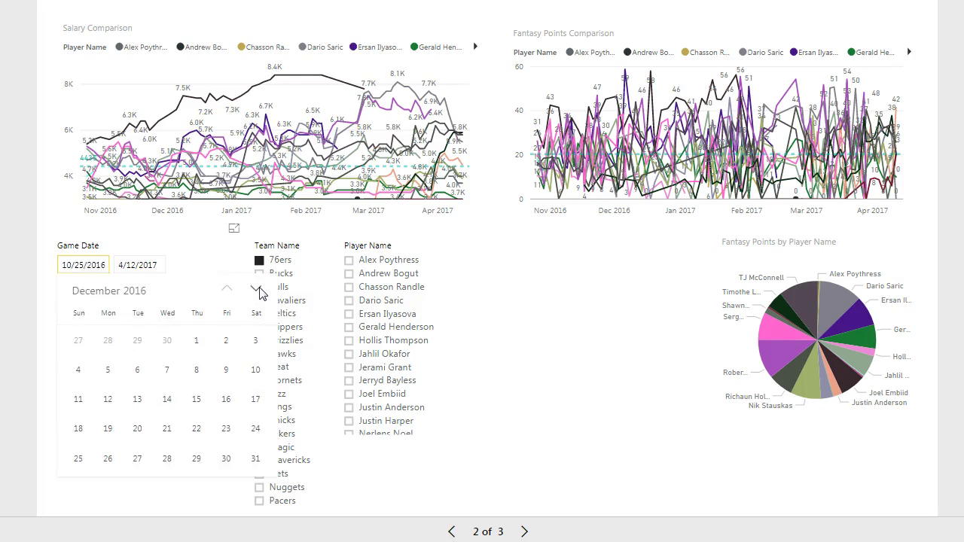
left_click(258, 290)
left_click(259, 290)
left_click(258, 291)
left_click(169, 340)
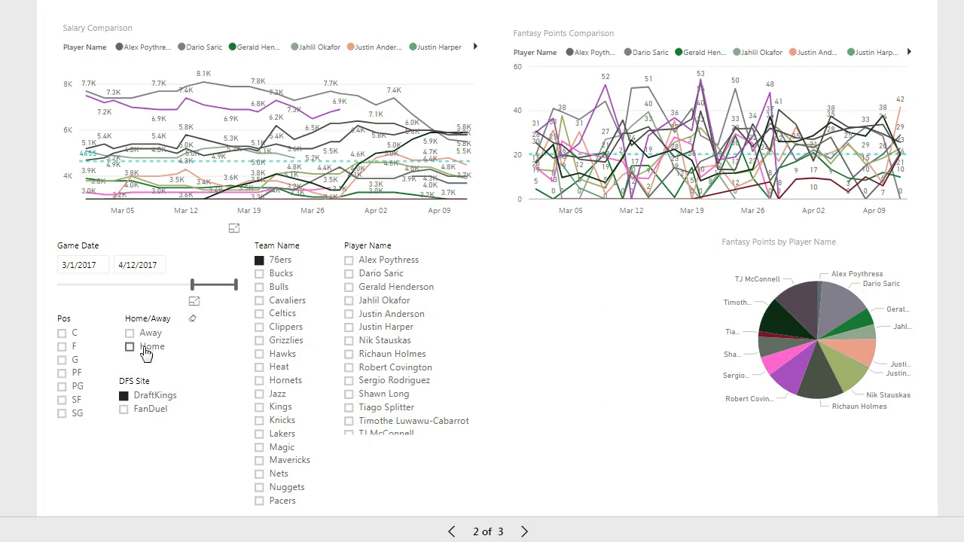
Filter the Pos slicer to positions C, F and PF.
left_click(62, 333)
left_click(62, 347)
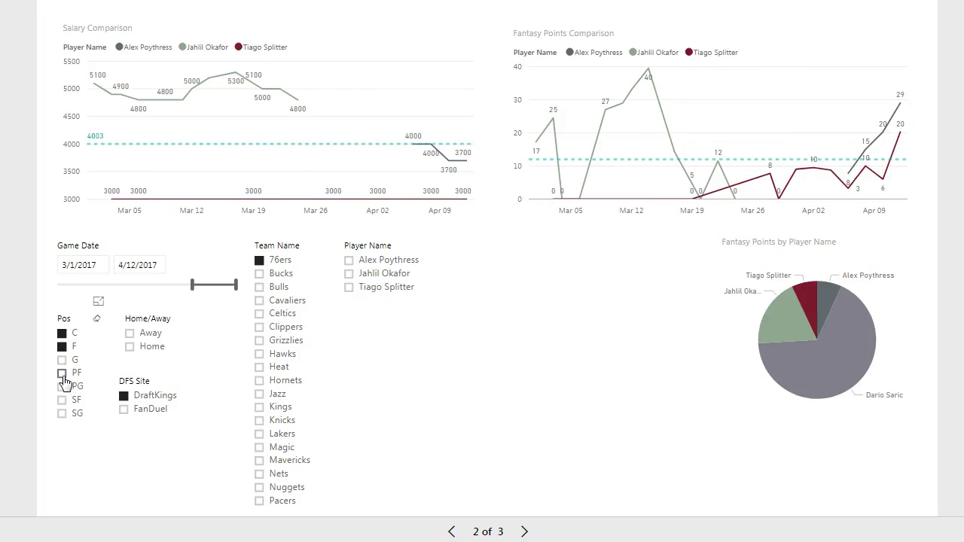
left_click(62, 372)
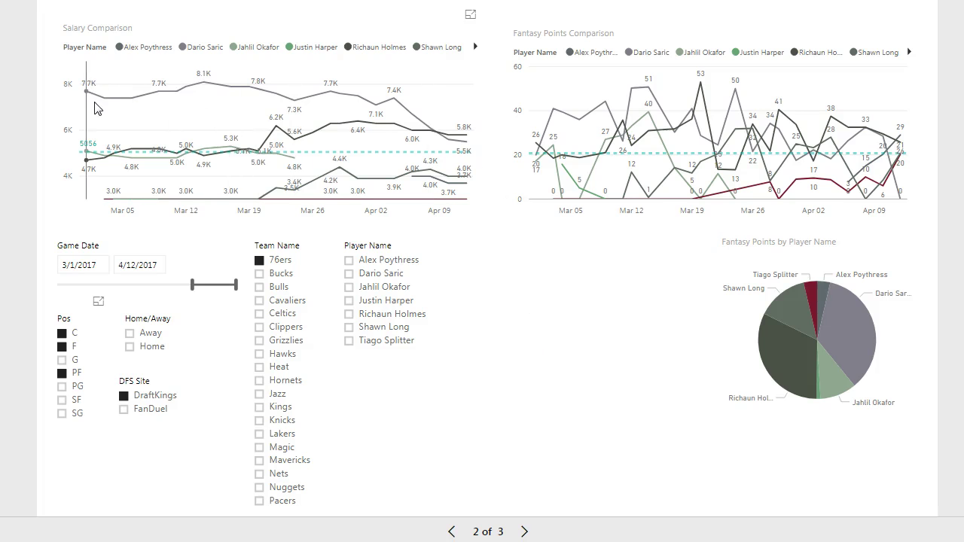
View the Fantasy Points Comparison chart in focus mode, then return to the full report page.
mouse_move(94, 110)
left_click(906, 25)
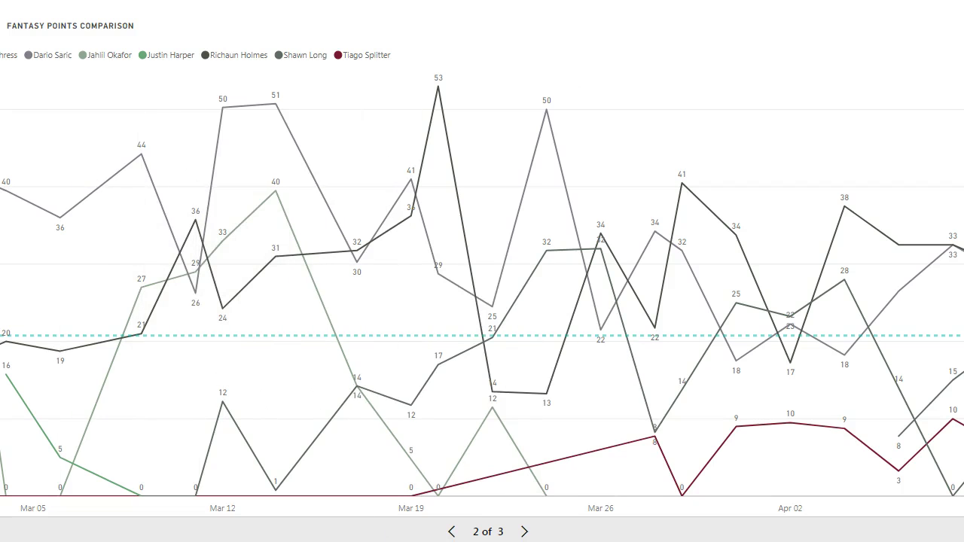
left_click(9, 37)
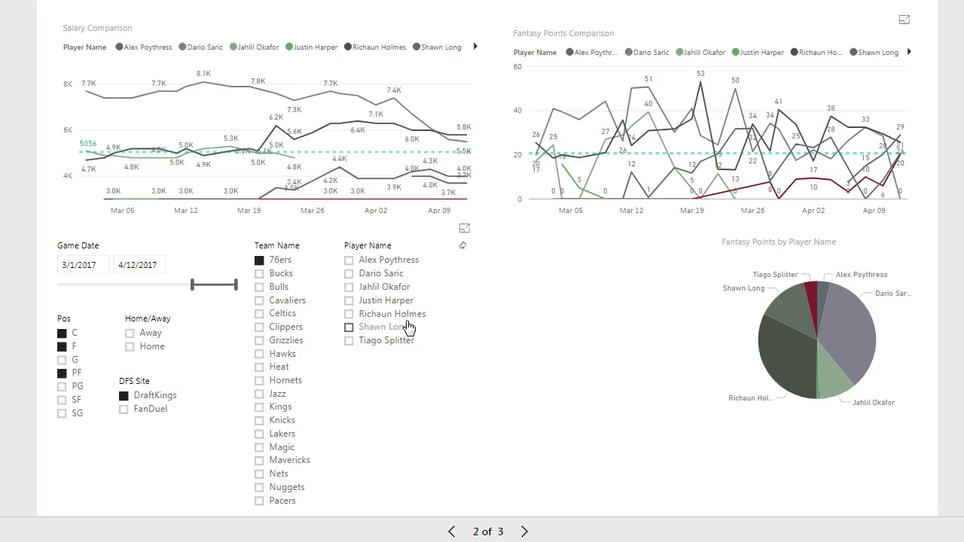
Select Dario Saric, Jahlil Okafor and Richaun Holmes, then inspect their salary, points and pie-share values.
left_click(349, 274)
left_click(348, 286)
left_click(348, 316)
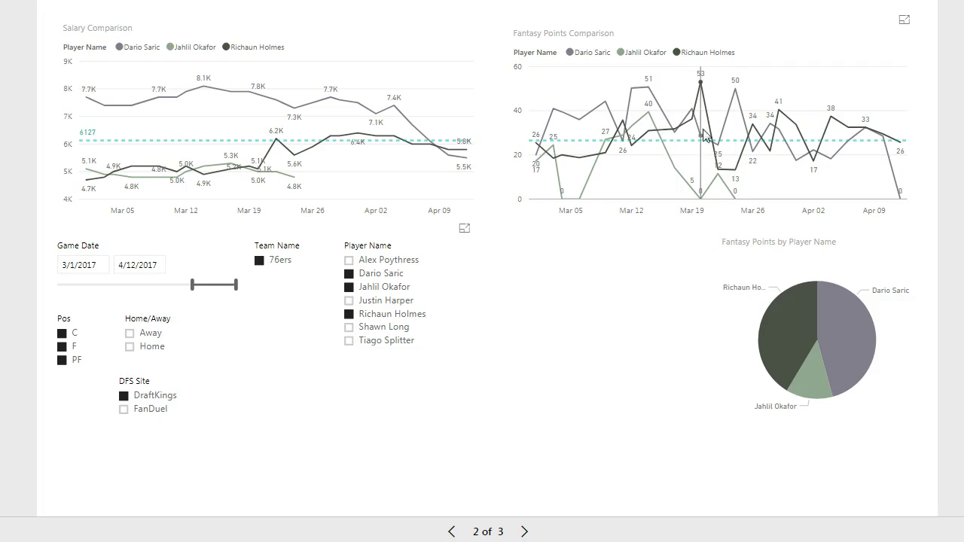
mouse_move(654, 187)
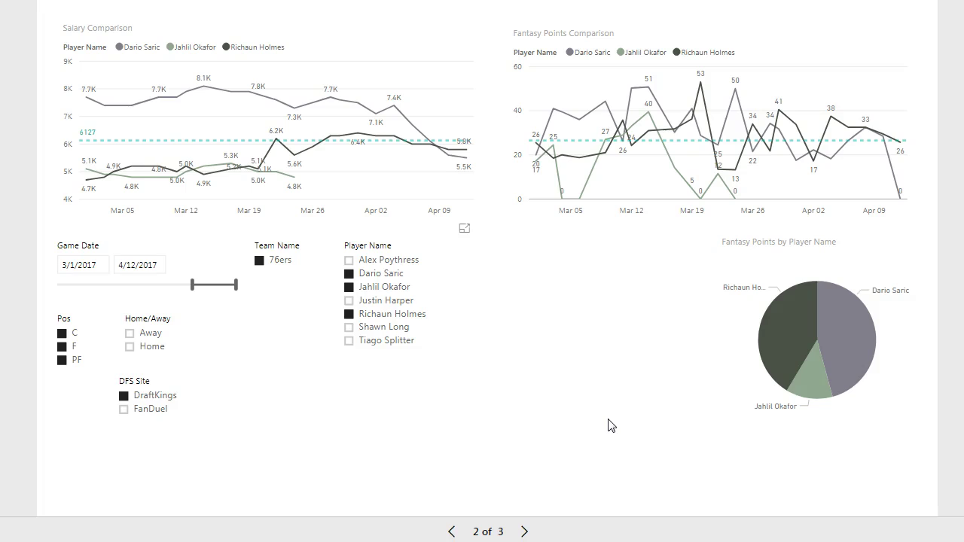
mouse_move(795, 316)
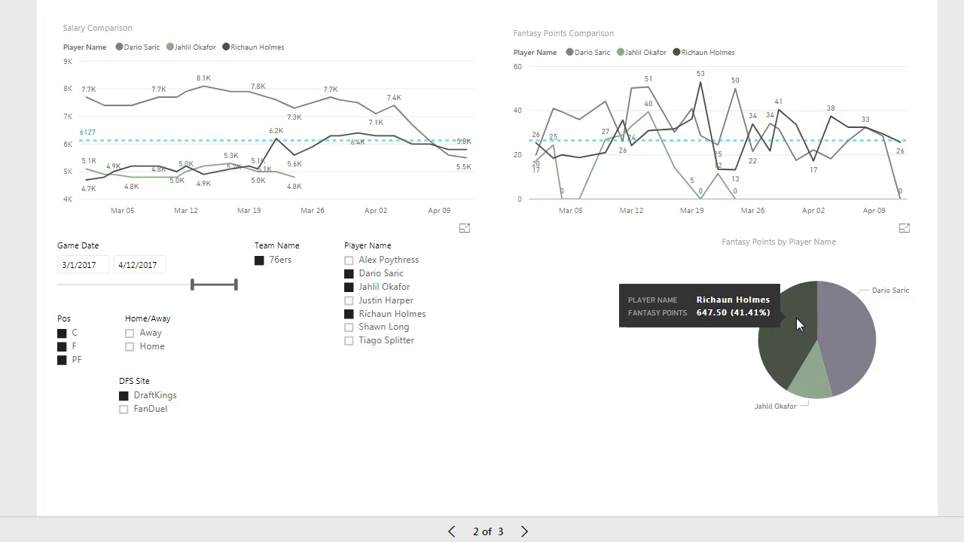
mouse_move(839, 323)
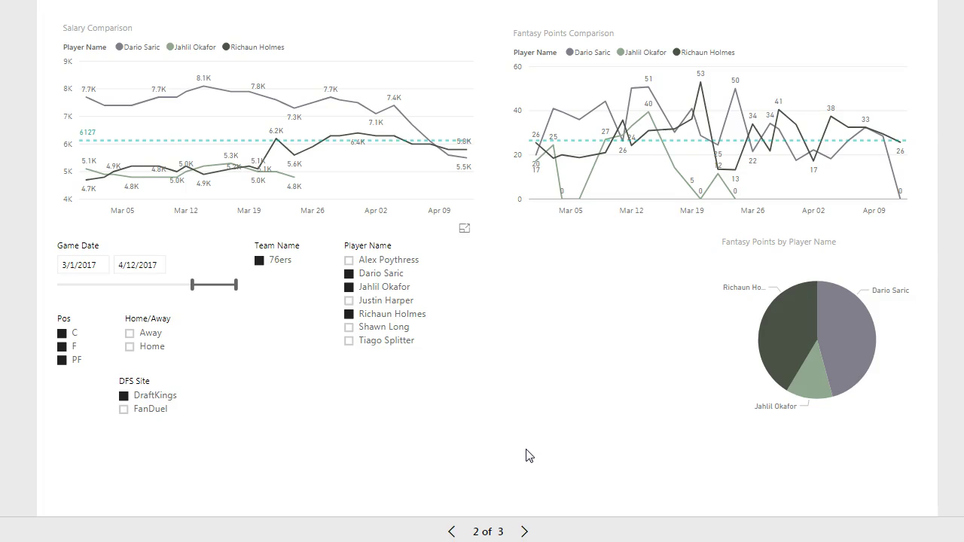
Go back from page 2 to report page 1 with the game log table.
left_click(452, 532)
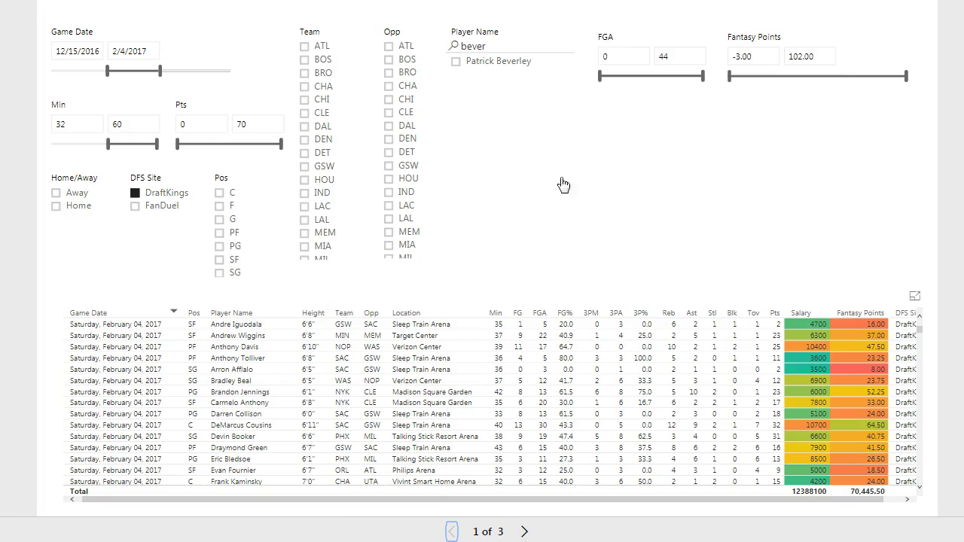